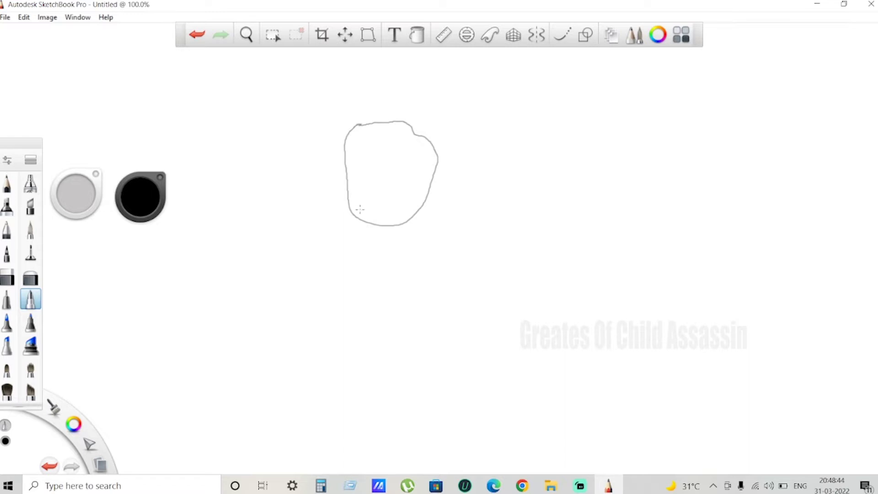
Draw the neck below the head outline, a shoulder line extending from it, and the cuff of the outstretched sleeve.
mouse_move(359, 218)
mouse_down()
mouse_move(352, 236)
mouse_move(407, 230)
mouse_move(428, 215)
mouse_move(516, 220)
mouse_move(534, 225)
mouse_move(527, 251)
mouse_move(547, 262)
mouse_move(551, 231)
mouse_move(538, 223)
mouse_up()
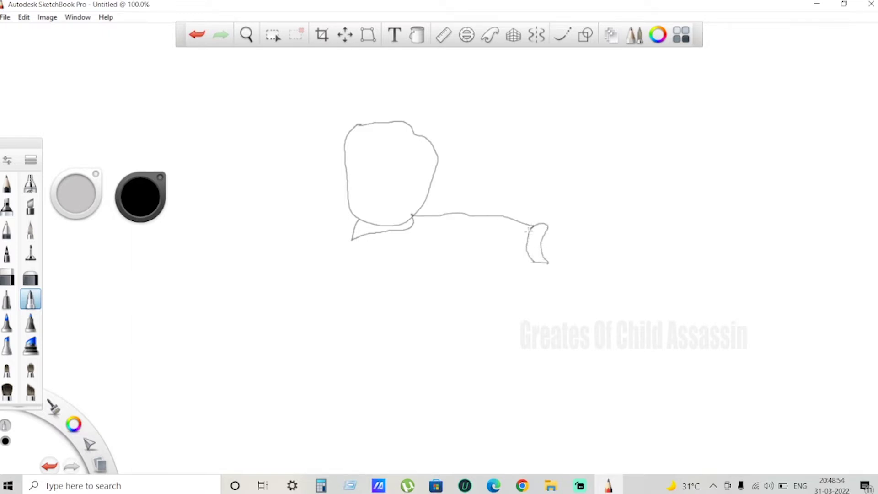
drag(525, 262, 516, 263)
key(ctrl+z)
Draw the opposite shoulder line and a raised, narrow forearm ending in a fist.
mouse_move(350, 230)
mouse_down()
mouse_move(263, 264)
mouse_move(274, 295)
mouse_up()
mouse_move(249, 269)
mouse_down()
mouse_move(259, 342)
mouse_move(210, 342)
mouse_move(204, 296)
mouse_move(221, 256)
mouse_move(195, 231)
mouse_move(209, 194)
mouse_move(216, 216)
mouse_move(228, 206)
mouse_move(236, 222)
mouse_up()
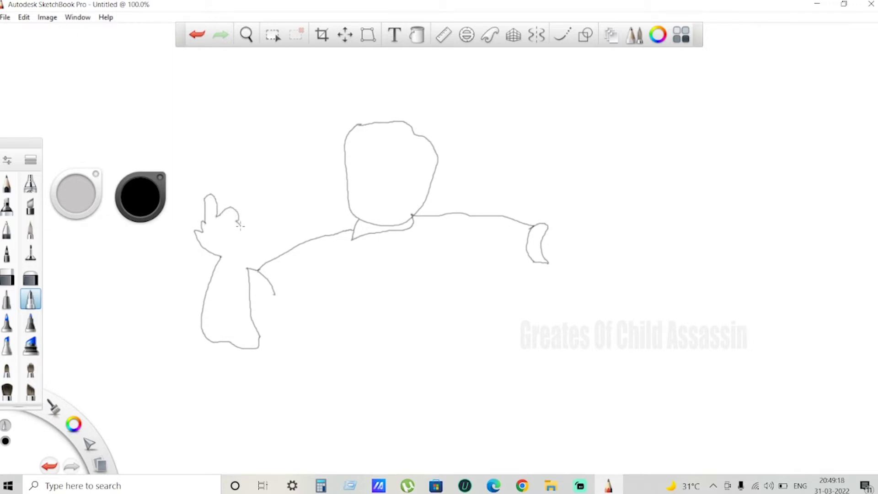
key(ctrl+z)
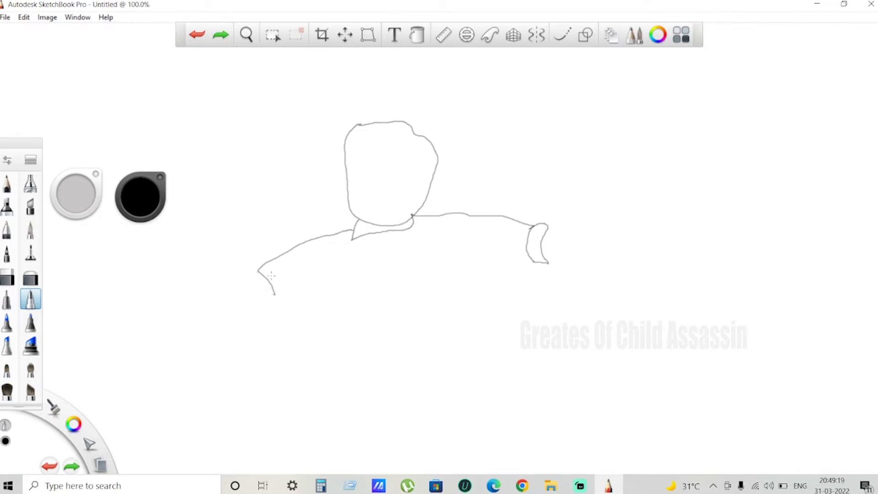
mouse_move(274, 292)
mouse_down()
mouse_move(267, 350)
mouse_move(254, 352)
mouse_move(236, 341)
mouse_move(223, 291)
mouse_move(229, 265)
mouse_move(209, 247)
mouse_move(214, 236)
mouse_move(230, 225)
mouse_move(260, 272)
mouse_up()
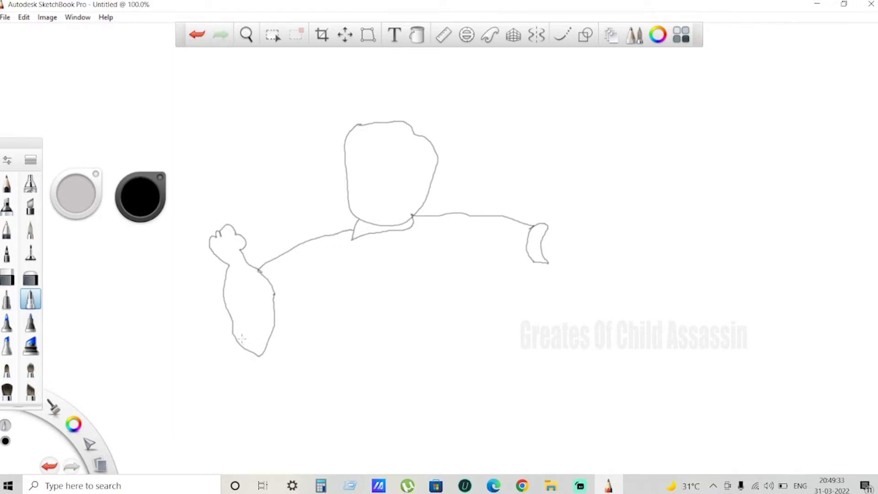
Outline the bent sleeve under the raised forearm, the torso, and a long oval shoe beside the shirt's hem.
mouse_move(234, 333)
mouse_down()
mouse_move(234, 363)
mouse_move(265, 373)
mouse_move(295, 349)
mouse_move(306, 328)
mouse_up()
mouse_move(281, 299)
mouse_down()
mouse_move(303, 319)
mouse_move(297, 344)
mouse_move(357, 281)
mouse_move(357, 308)
mouse_move(395, 396)
mouse_move(506, 350)
mouse_move(560, 277)
mouse_move(660, 275)
mouse_move(690, 294)
mouse_move(682, 310)
mouse_move(642, 317)
mouse_move(568, 310)
mouse_move(541, 297)
mouse_up()
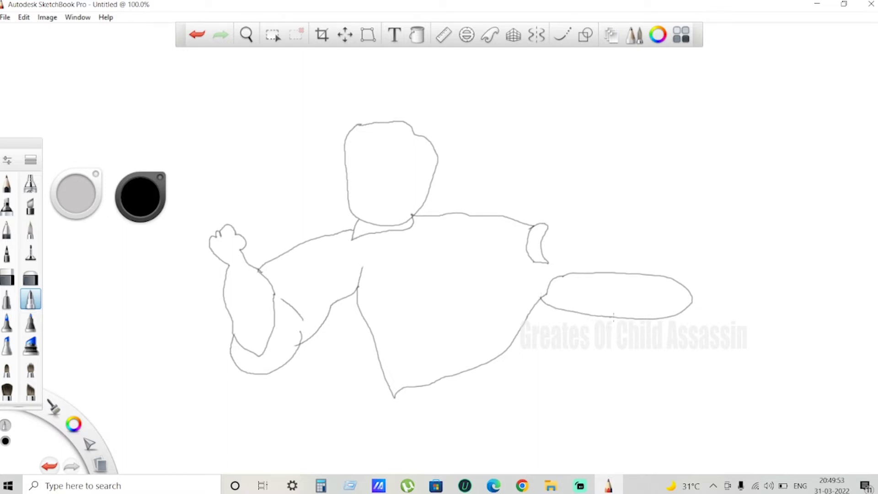
key(ctrl+z)
Outline the trouser legs in a crouching pose, with a second shoe at the foot and a rounded knee.
mouse_move(653, 317)
mouse_down()
mouse_move(653, 331)
mouse_move(623, 334)
mouse_move(545, 325)
mouse_move(596, 349)
mouse_move(581, 384)
mouse_move(520, 418)
mouse_move(565, 423)
mouse_move(608, 457)
mouse_move(594, 465)
mouse_move(512, 455)
mouse_move(492, 466)
mouse_move(475, 446)
mouse_move(482, 423)
mouse_move(526, 419)
mouse_up()
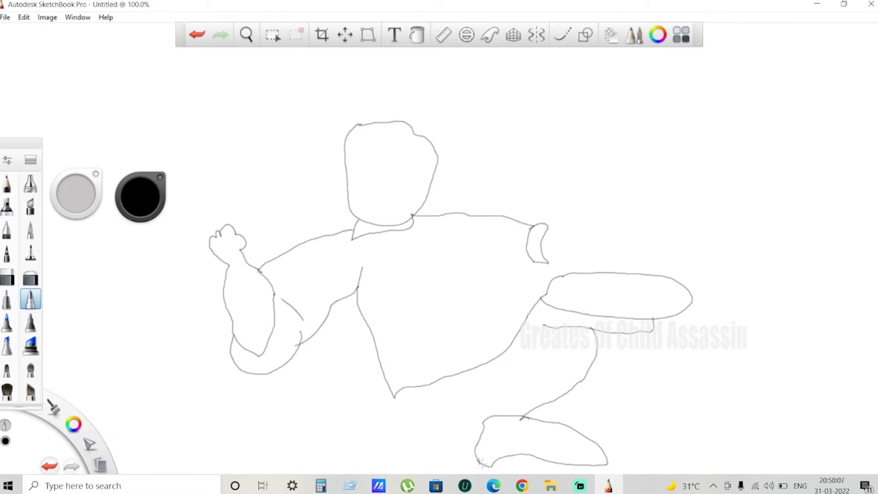
key(ctrl+z)
mouse_move(493, 465)
mouse_down()
mouse_move(401, 462)
mouse_move(359, 439)
mouse_move(360, 411)
mouse_move(396, 393)
mouse_up()
key(ctrl+z)
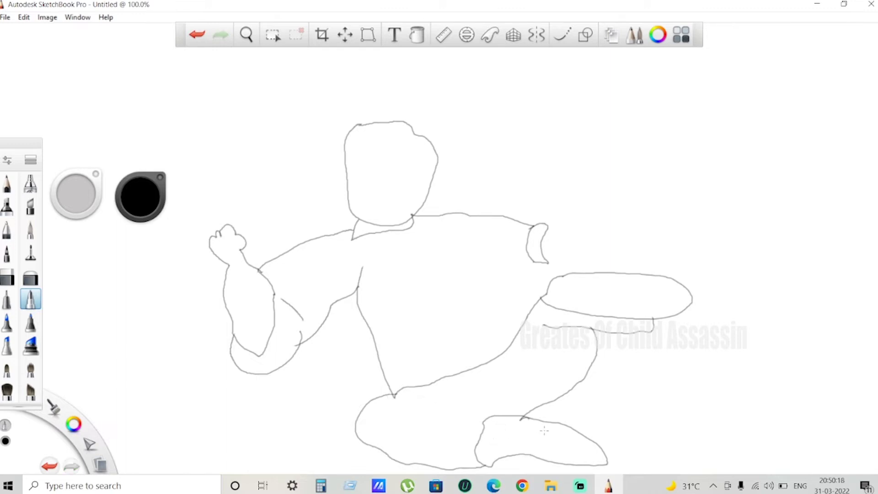
Add short marks and tread lines to both shoes.
mouse_move(545, 432)
mouse_down()
mouse_move(585, 460)
mouse_move(577, 445)
mouse_move(548, 455)
mouse_up()
mouse_move(498, 430)
mouse_down()
mouse_move(494, 441)
mouse_move(510, 439)
mouse_up()
mouse_move(577, 295)
mouse_down()
mouse_move(627, 287)
mouse_move(592, 301)
mouse_move(605, 282)
mouse_up()
mouse_move(645, 304)
mouse_down()
mouse_move(664, 308)
mouse_move(675, 297)
mouse_move(666, 303)
mouse_move(667, 286)
mouse_up()
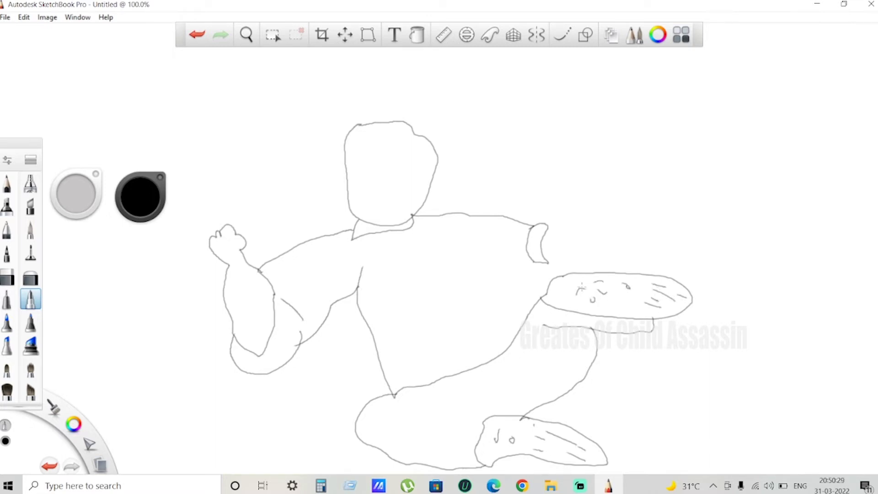
mouse_move(569, 281)
mouse_down()
mouse_move(561, 298)
mouse_move(612, 305)
mouse_up()
key(ctrl+z)
key(ctrl+y)
key(ctrl+z)
mouse_move(604, 295)
mouse_down()
mouse_move(612, 302)
mouse_move(627, 293)
mouse_up()
Draw the inner leg line and add curved fold lines across the trousers' thigh and knee.
mouse_move(566, 335)
mouse_down()
mouse_move(565, 353)
mouse_move(514, 405)
mouse_up()
drag(455, 383, 467, 383)
drag(481, 382, 505, 395)
drag(446, 394, 477, 401)
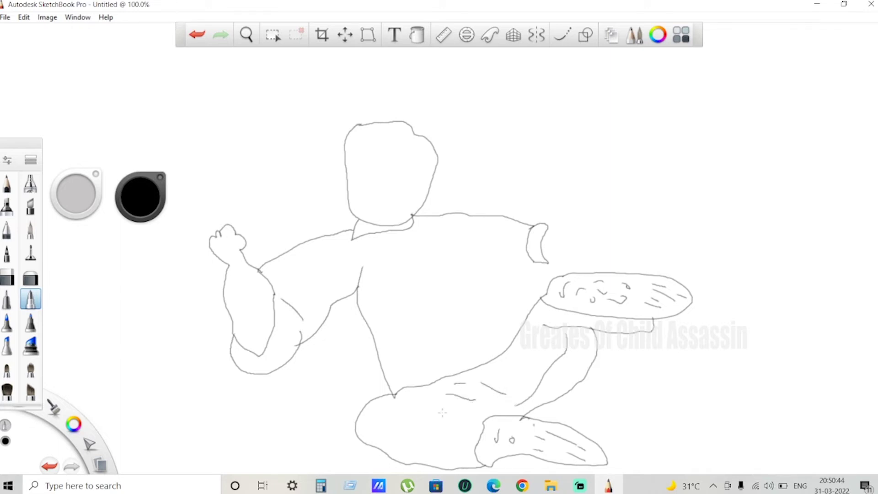
drag(409, 423, 483, 423)
key(ctrl+z)
mouse_move(414, 419)
mouse_down()
mouse_move(460, 414)
mouse_move(473, 418)
mouse_move(455, 427)
mouse_move(474, 427)
mouse_up()
key(ctrl+z)
drag(392, 437, 436, 454)
drag(400, 417, 423, 411)
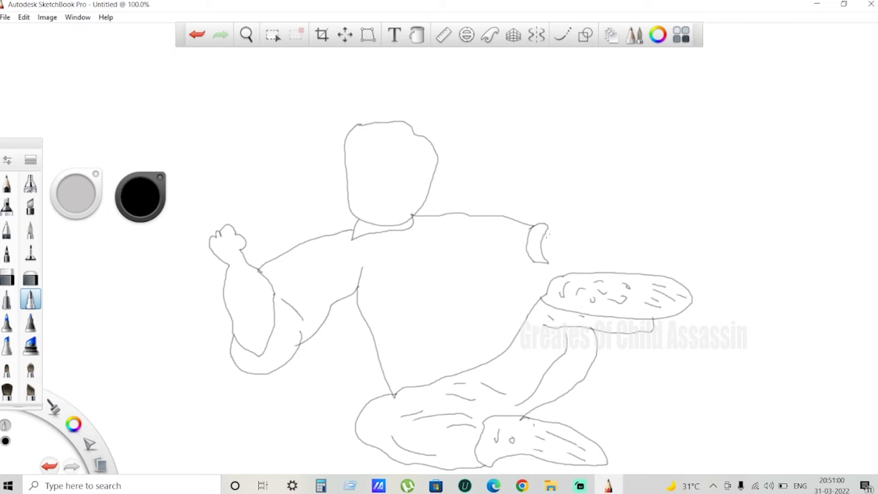
mouse_move(544, 226)
mouse_down()
mouse_move(607, 220)
mouse_move(596, 211)
mouse_move(605, 206)
mouse_move(641, 251)
mouse_move(634, 261)
mouse_move(560, 260)
mouse_up()
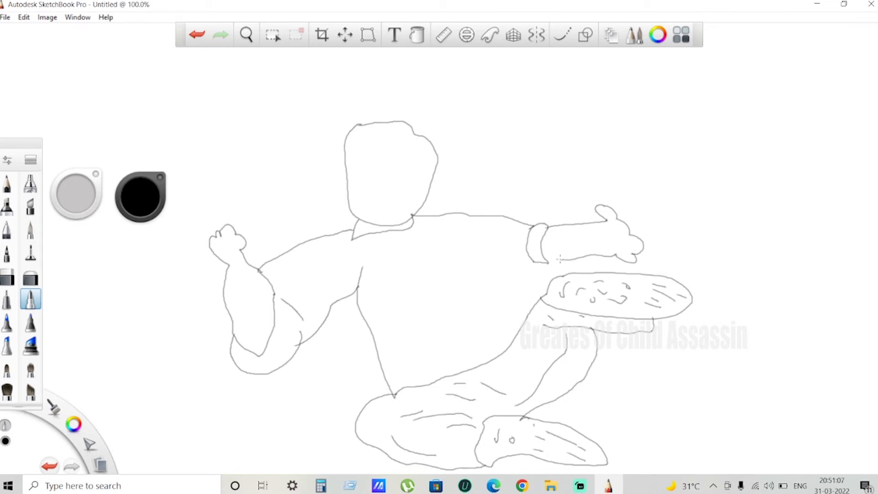
key(ctrl+z)
mouse_move(545, 226)
mouse_down()
mouse_move(582, 220)
mouse_move(587, 201)
mouse_move(620, 215)
mouse_move(631, 231)
mouse_move(618, 254)
mouse_up()
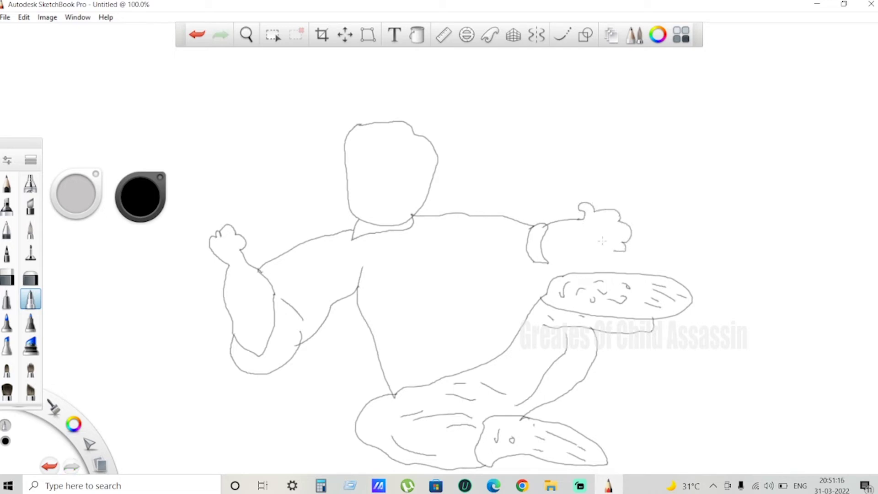
key(ctrl+z)
Draw the outstretched forearm with a fist, join the sleeve to the upper shoe, and add shirt folds around that sleeve.
mouse_move(543, 230)
mouse_down()
mouse_move(580, 225)
mouse_move(585, 214)
mouse_move(609, 224)
mouse_move(612, 237)
mouse_move(613, 253)
mouse_move(537, 262)
mouse_move(557, 283)
mouse_up()
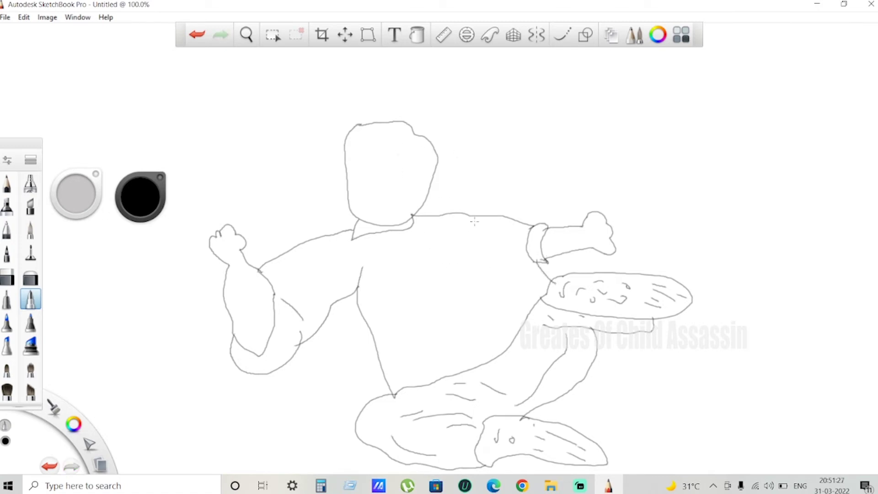
mouse_move(524, 269)
mouse_down()
mouse_move(520, 283)
mouse_move(509, 268)
mouse_move(516, 271)
mouse_move(476, 323)
mouse_up()
drag(522, 298, 532, 311)
drag(518, 230, 529, 274)
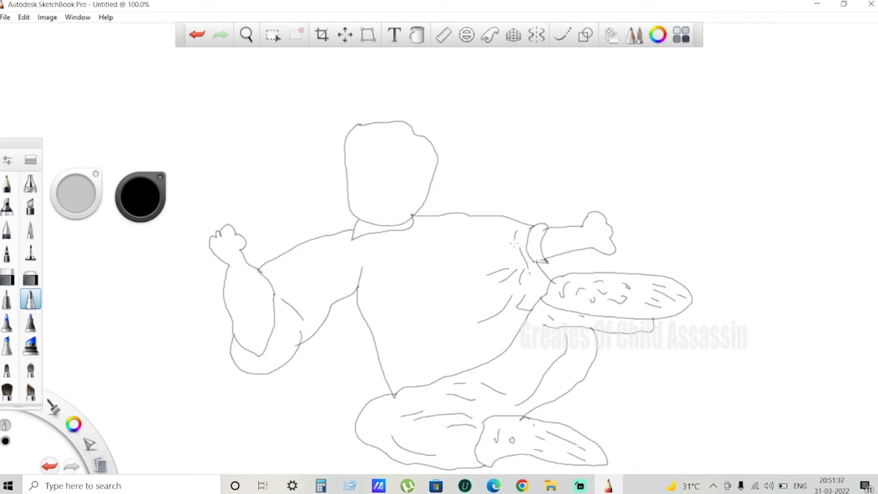
key(ctrl+z)
drag(517, 226, 522, 255)
drag(484, 234, 498, 226)
Add crease lines below the collar and on the bent arm's sleeve, plus short detail lines on both forearms.
drag(360, 242, 398, 258)
drag(423, 227, 404, 247)
mouse_move(319, 244)
mouse_down()
mouse_move(330, 241)
mouse_move(331, 252)
mouse_up()
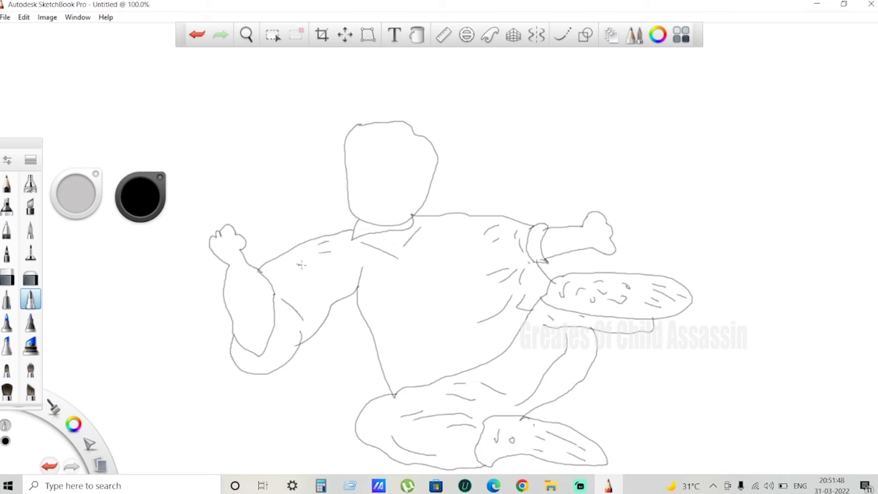
drag(301, 302, 307, 306)
drag(250, 315, 253, 320)
drag(558, 237, 573, 232)
mouse_move(571, 241)
mouse_down()
mouse_move(600, 235)
mouse_move(607, 248)
mouse_up()
Draw a spiky hair outline around the top and sides of the head.
mouse_move(345, 156)
mouse_down()
mouse_move(322, 141)
mouse_move(333, 138)
mouse_move(327, 129)
mouse_up()
key(ctrl+z)
mouse_move(333, 149)
mouse_down()
mouse_move(326, 115)
mouse_move(311, 114)
mouse_move(353, 95)
mouse_move(408, 93)
mouse_move(404, 86)
mouse_move(420, 96)
mouse_move(427, 86)
mouse_move(458, 111)
mouse_move(440, 167)
mouse_up()
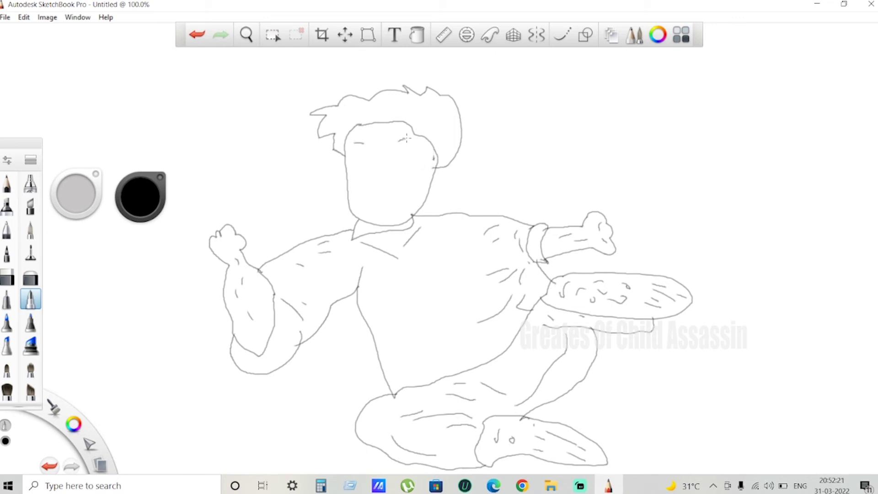
Draw the nose, mouth and both eyes on the face.
drag(376, 158, 372, 169)
drag(365, 194, 387, 192)
key(ctrl+z)
drag(354, 151, 367, 159)
key(ctrl+z)
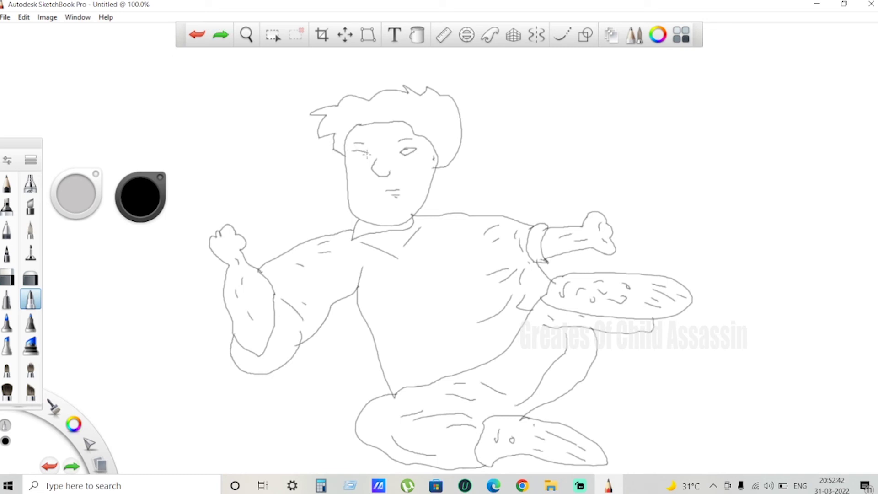
drag(356, 152, 366, 154)
Fill the shirt and its sleeve cuff with solid light blue.
click(417, 34)
click(163, 185)
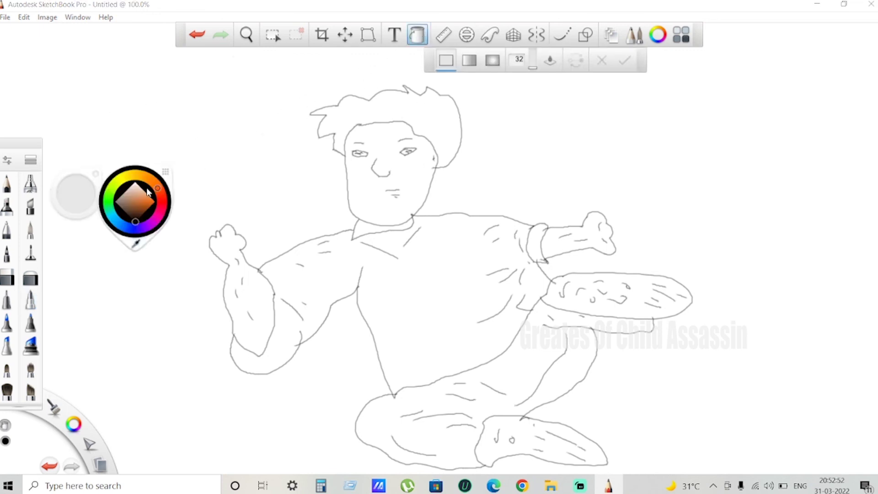
click(114, 219)
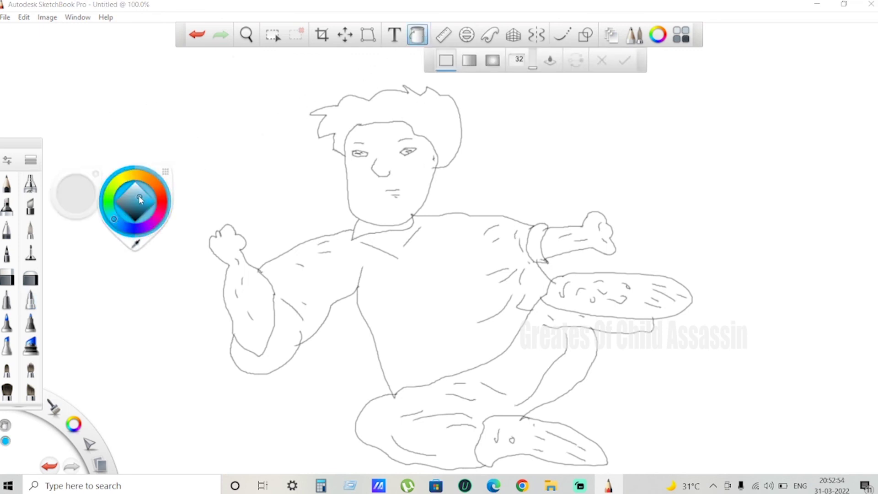
click(138, 196)
click(442, 305)
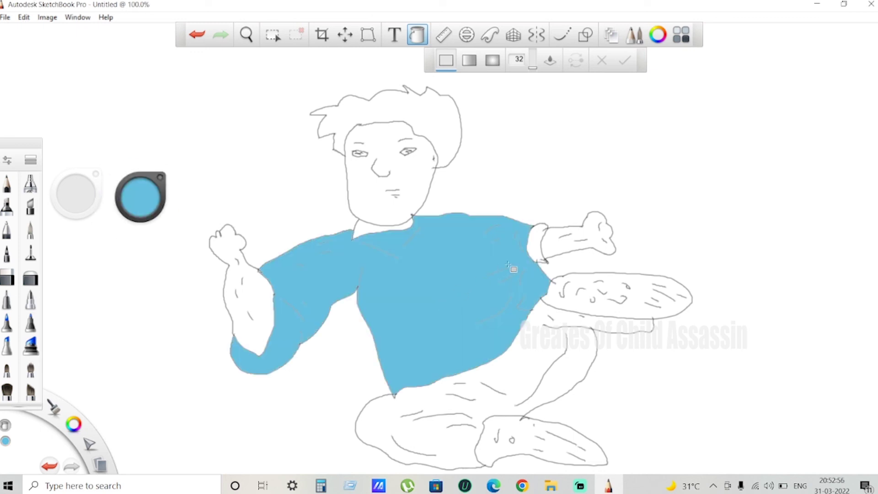
click(540, 244)
Fill the trousers with a muted light red.
click(137, 197)
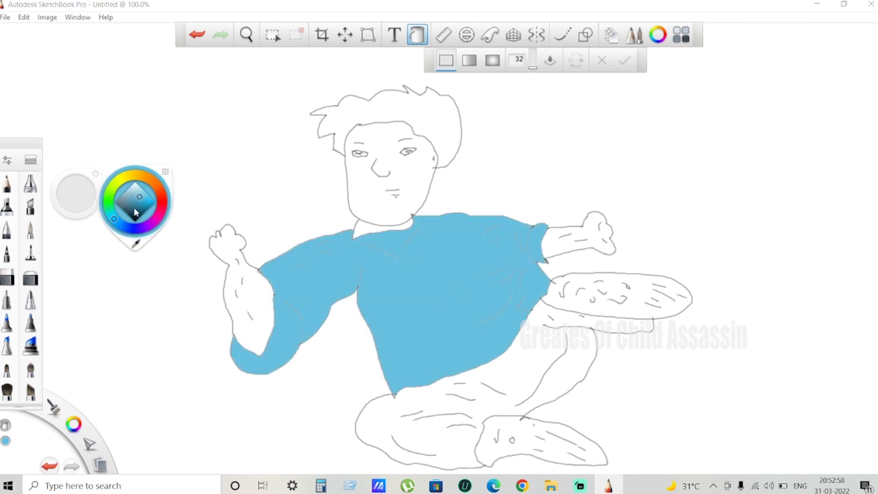
click(160, 205)
click(524, 363)
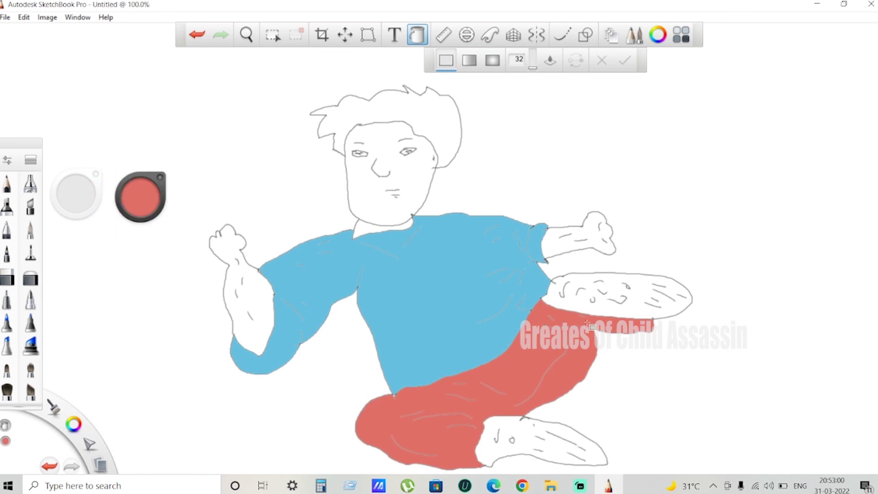
Fill both shoes with bright red.
click(144, 200)
drag(151, 215, 154, 203)
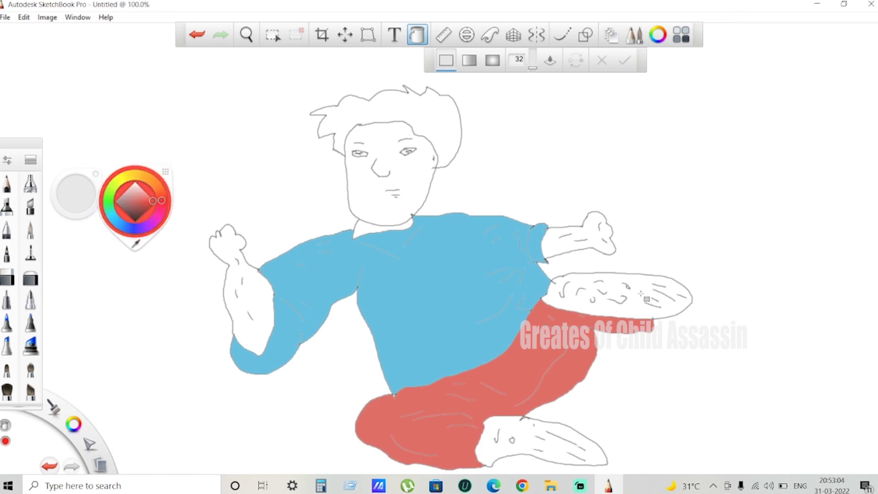
click(628, 287)
click(556, 447)
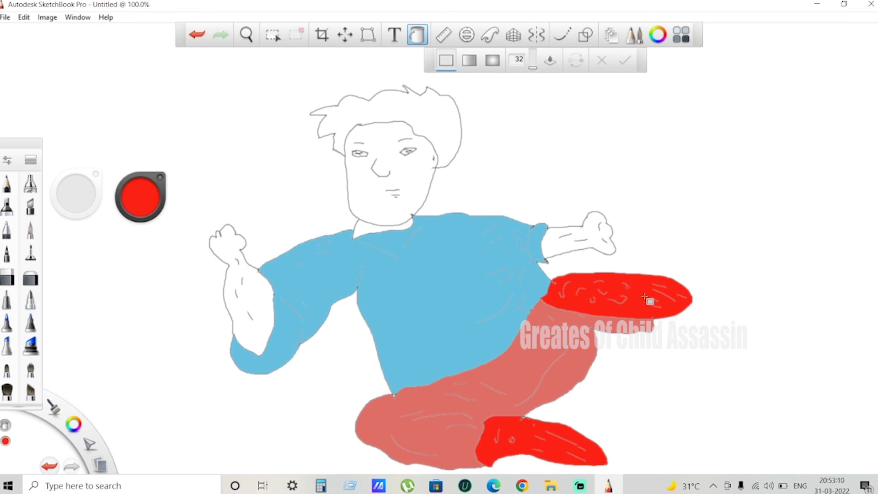
Fill the hair with orange.
click(141, 198)
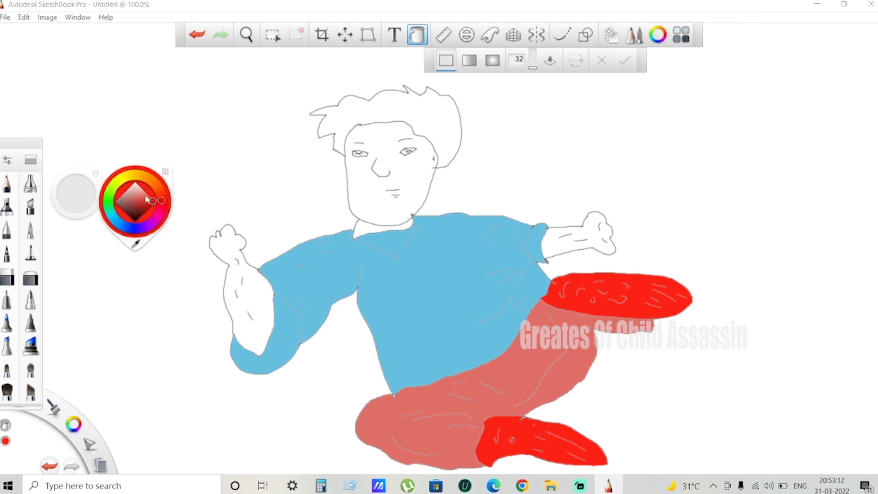
click(138, 171)
click(430, 122)
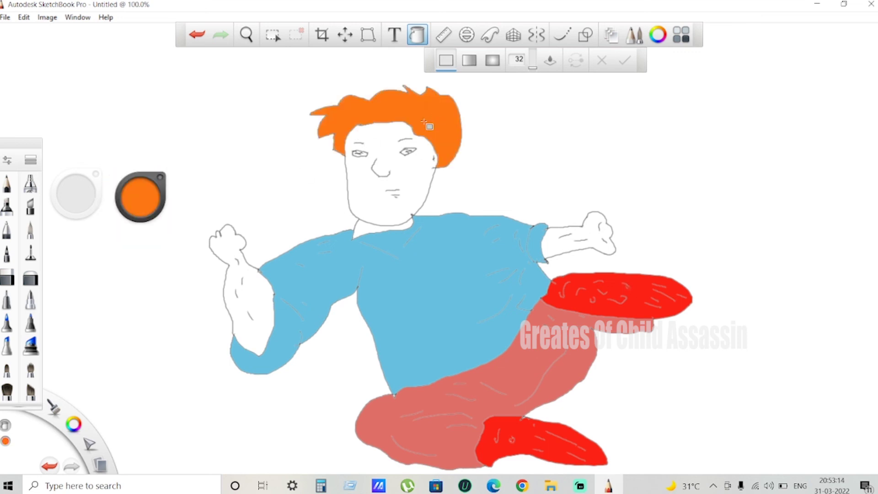
Fill the face, neck and both forearms with a pale beige skin tone.
click(126, 201)
click(136, 190)
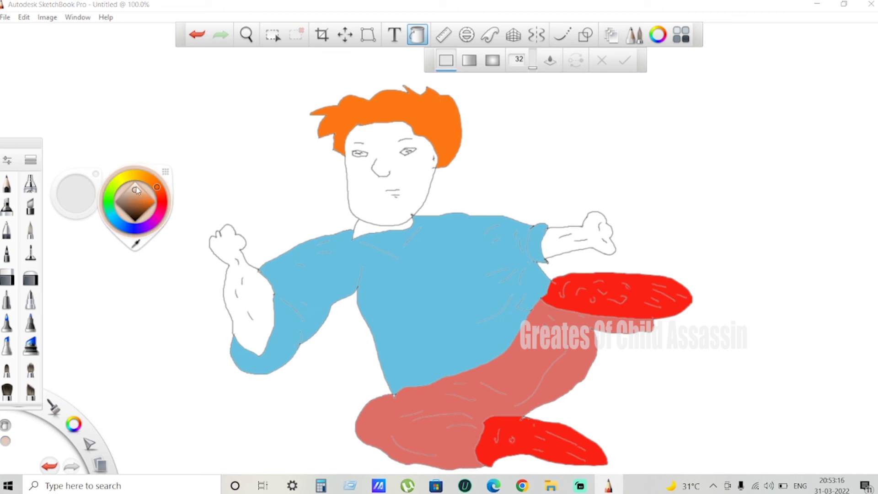
click(424, 190)
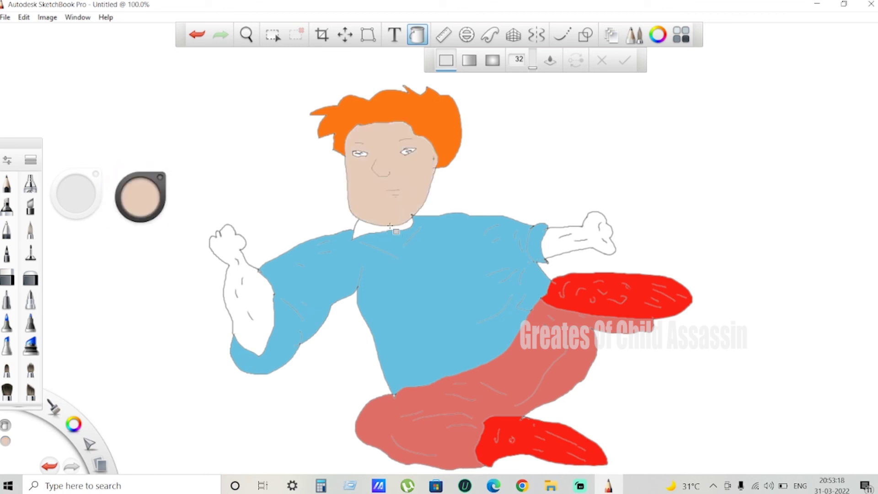
click(367, 227)
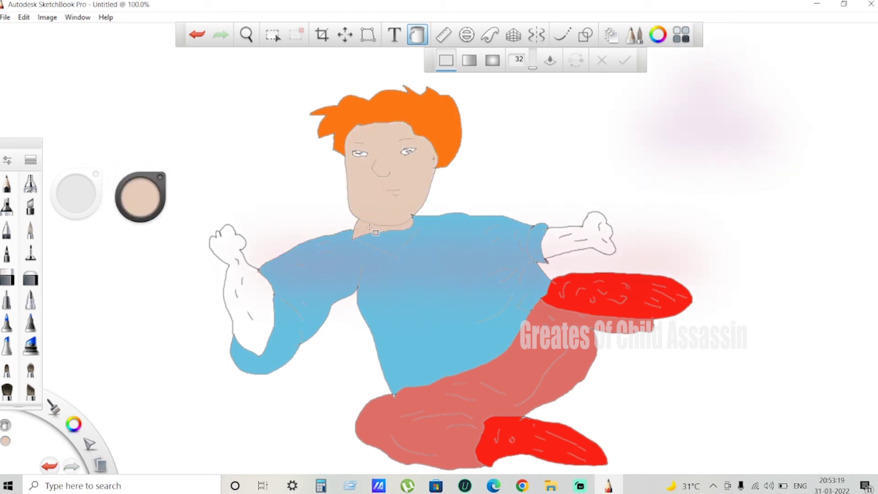
click(574, 238)
click(253, 288)
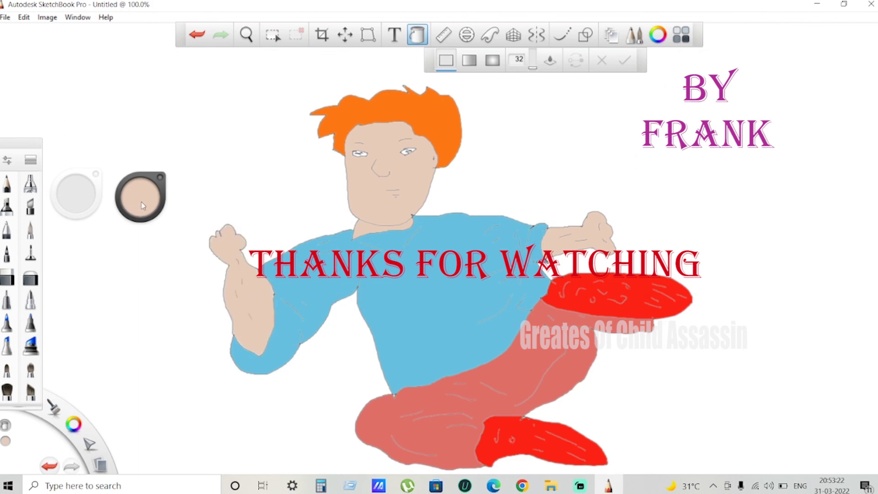
Fill the background around the figure with pale green.
click(137, 202)
click(118, 197)
click(221, 190)
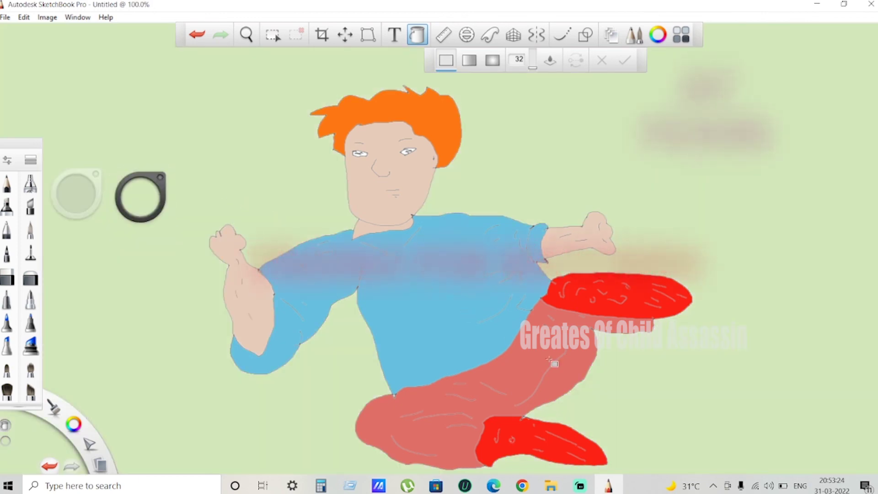